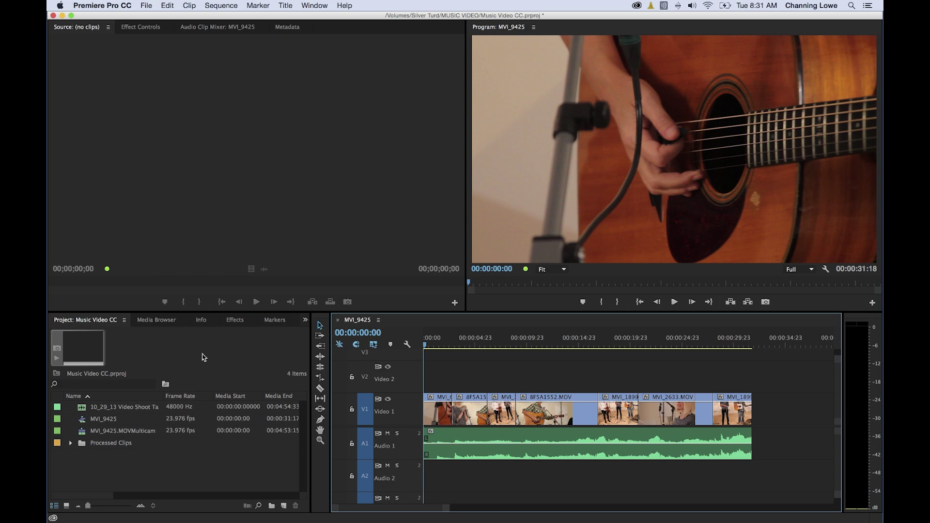
Load MVI_1899.MOV from Processed Clips and mark 00:01:26:23 to 00:02:05:12 as its source range.
{"action": "left_click", "coordinate": [71, 443]}
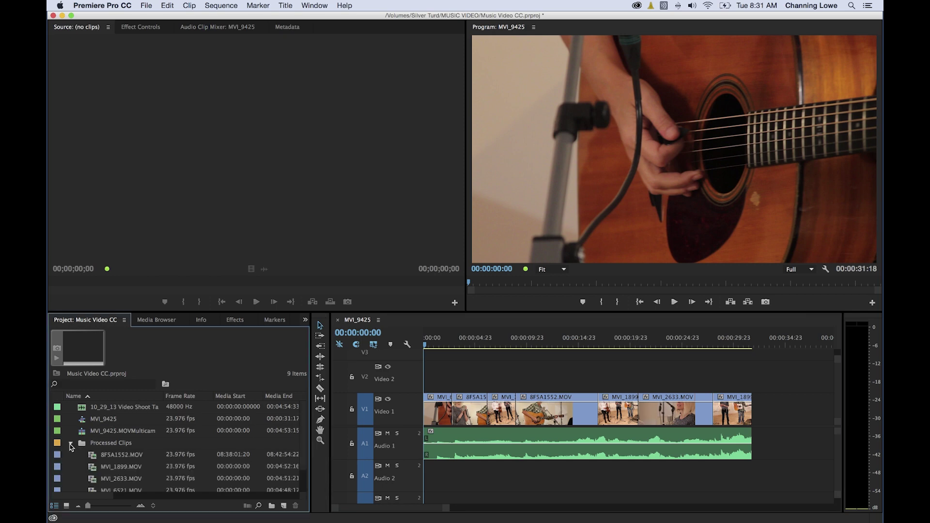
{"action": "double_click", "coordinate": [92, 463]}
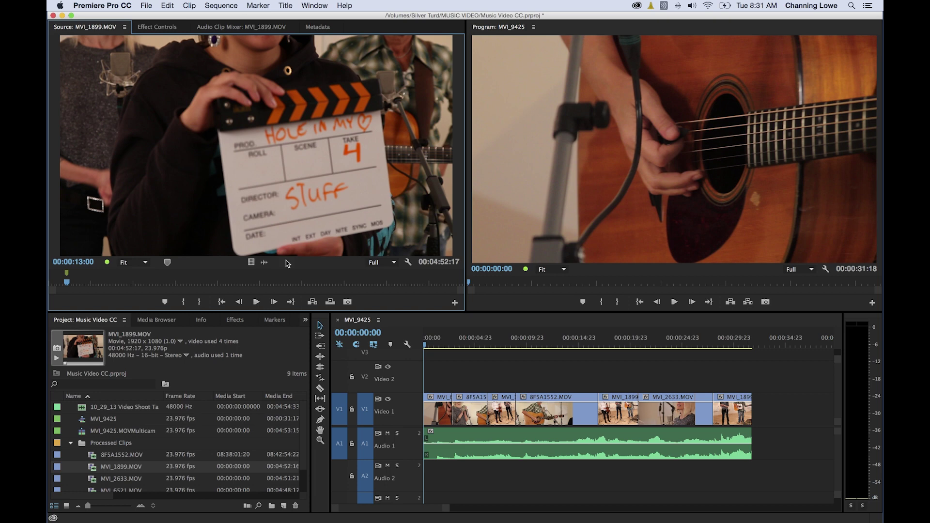
{"action": "left_click", "coordinate": [170, 284]}
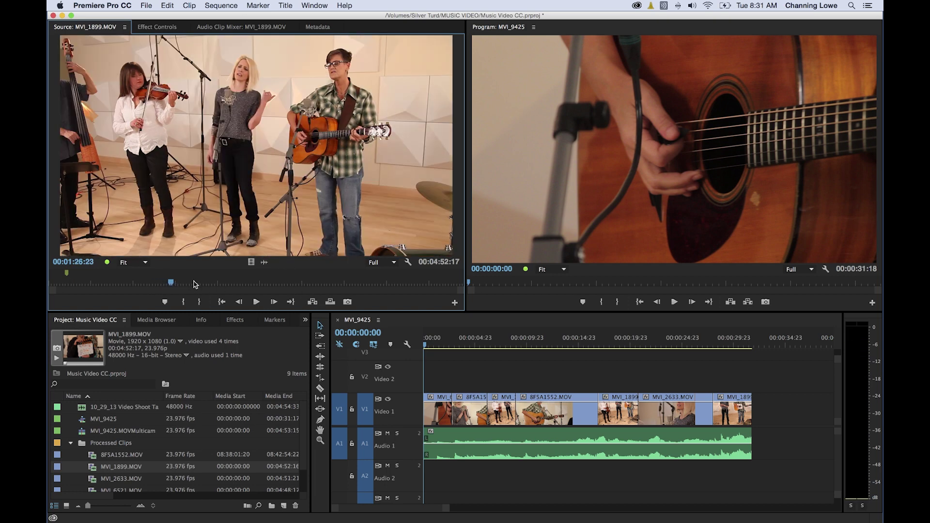
{"action": "key", "text": "i"}
{"action": "left_click", "coordinate": [226, 283]}
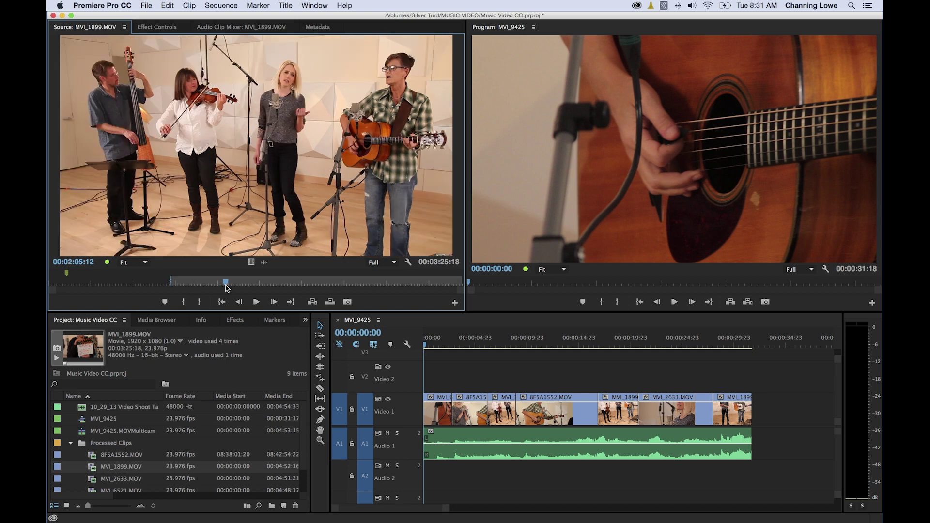
{"action": "key", "text": "o"}
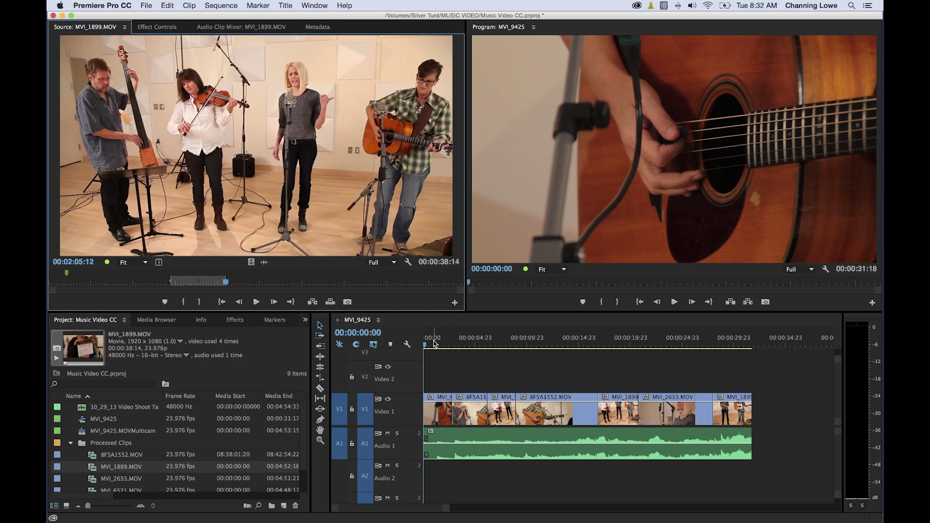
{"action": "left_click", "coordinate": [434, 343]}
{"action": "key", "text": "Down"}
{"action": "key", "text": "Down"}
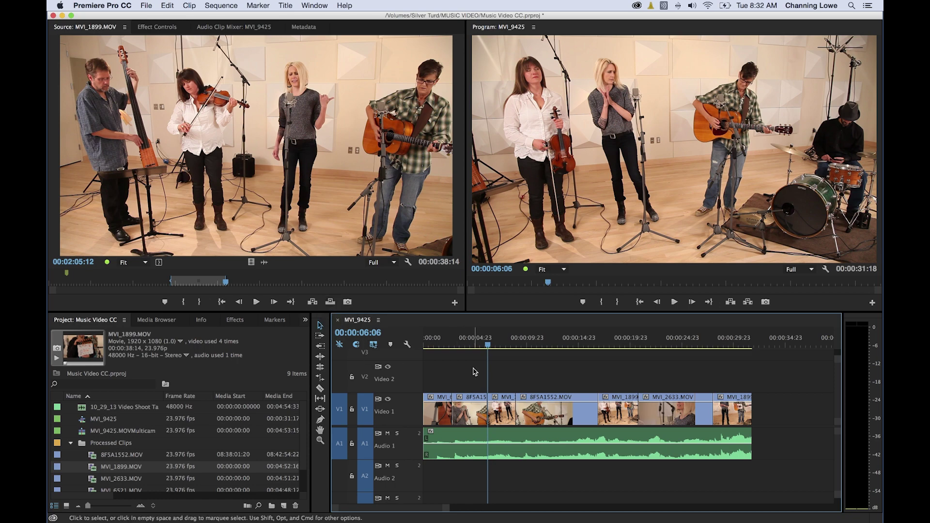
{"action": "key", "text": "-"}
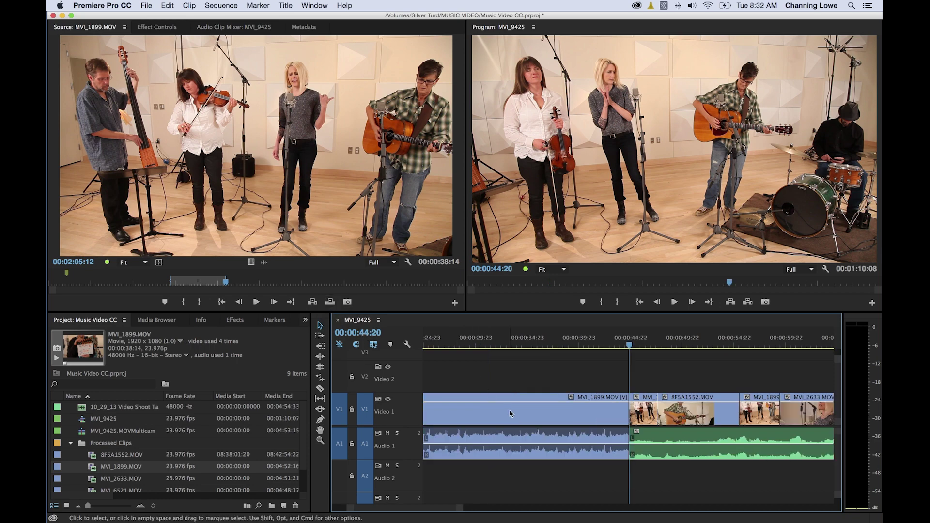
{"action": "key", "text": "-"}
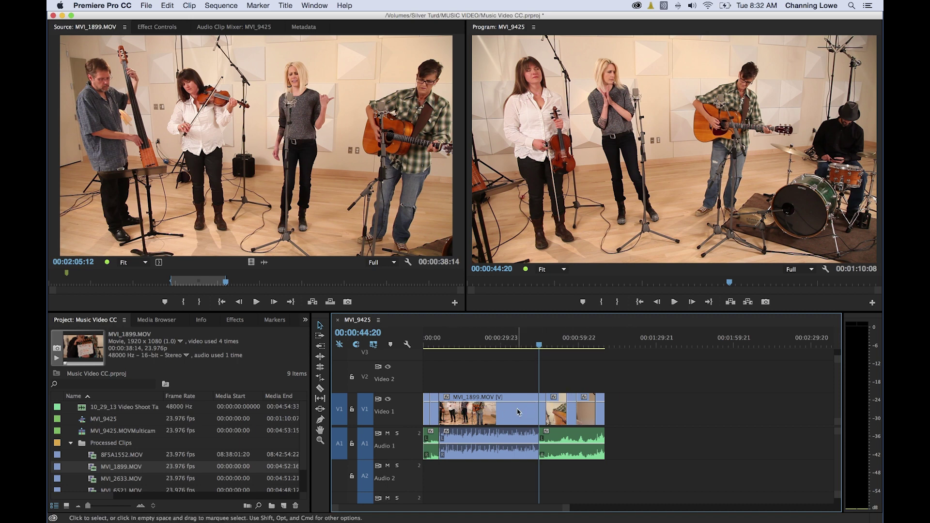
{"action": "key", "text": "shift+Delete"}
{"action": "key", "text": "."}
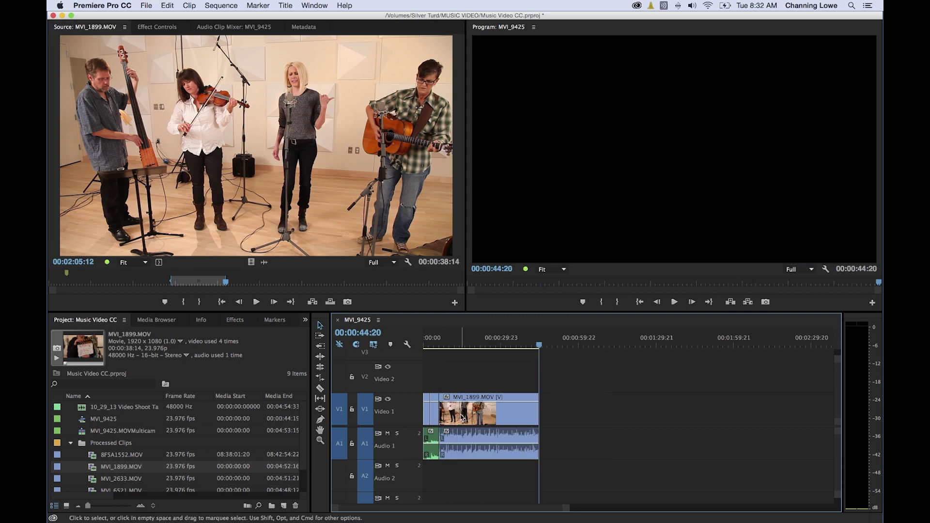
{"action": "key", "text": "="}
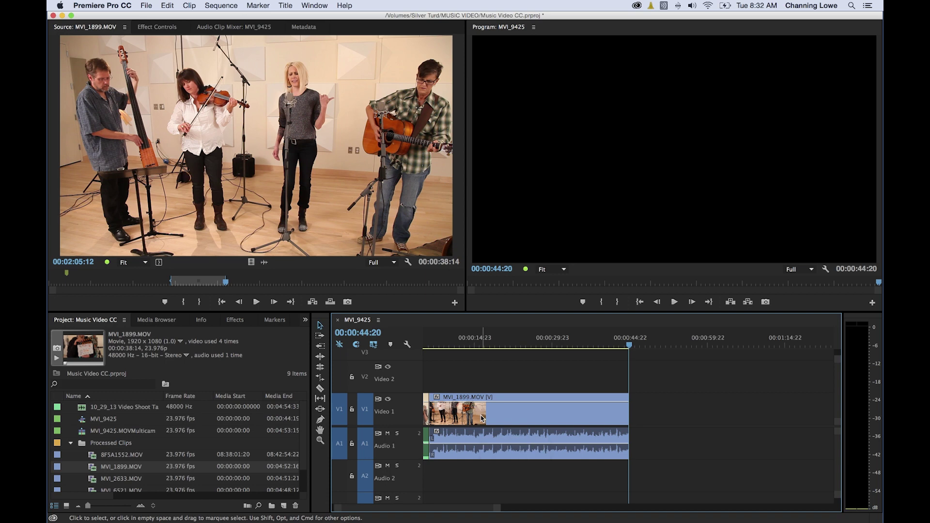
{"action": "key", "text": "super+z"}
End the source range at 00:01:34:01, then trial-insert it at 00:00:06:06 and undo.
{"action": "left_click_drag", "start_coordinate": [225, 282], "coordinate": [181, 284]}
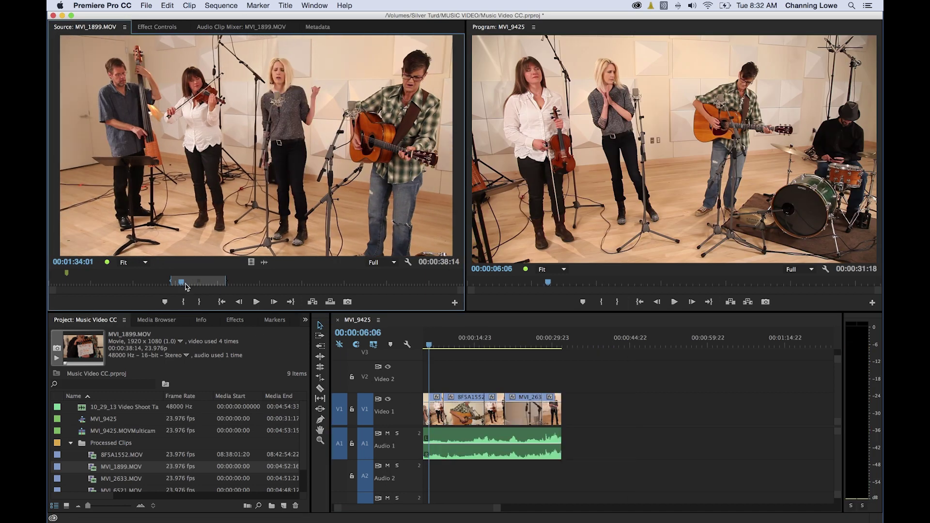
{"action": "key", "text": "o"}
{"action": "key", "text": "backslash"}
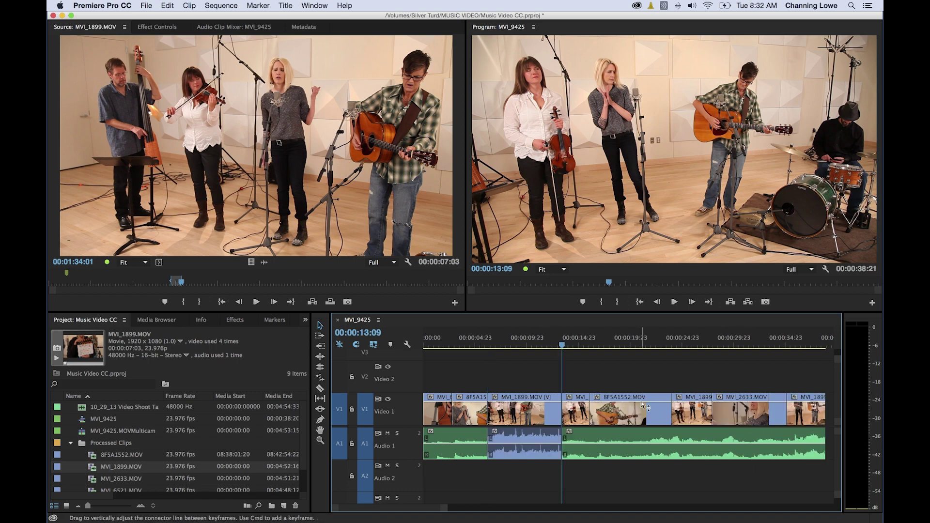
{"action": "key", "text": "super+z"}
Trial-overwrite the range at 00:00:06:06, undo it, and patch source video to Video 2.
{"action": "key", "text": "period"}
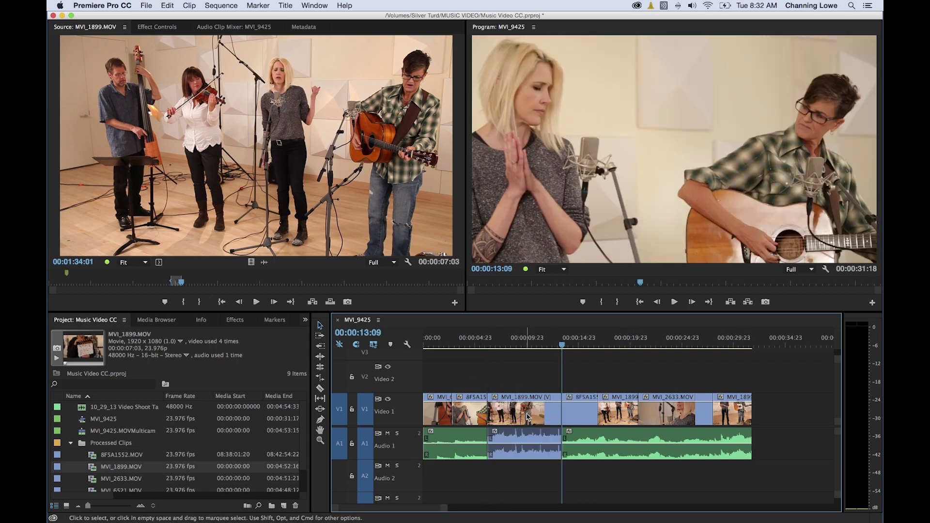
{"action": "key", "text": "super+z"}
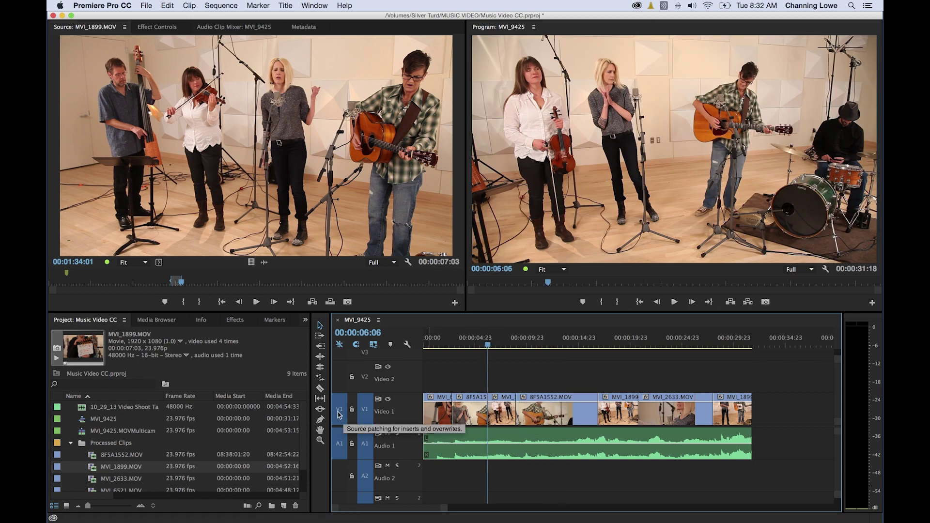
{"action": "left_click_drag", "start_coordinate": [341, 411], "coordinate": [342, 382]}
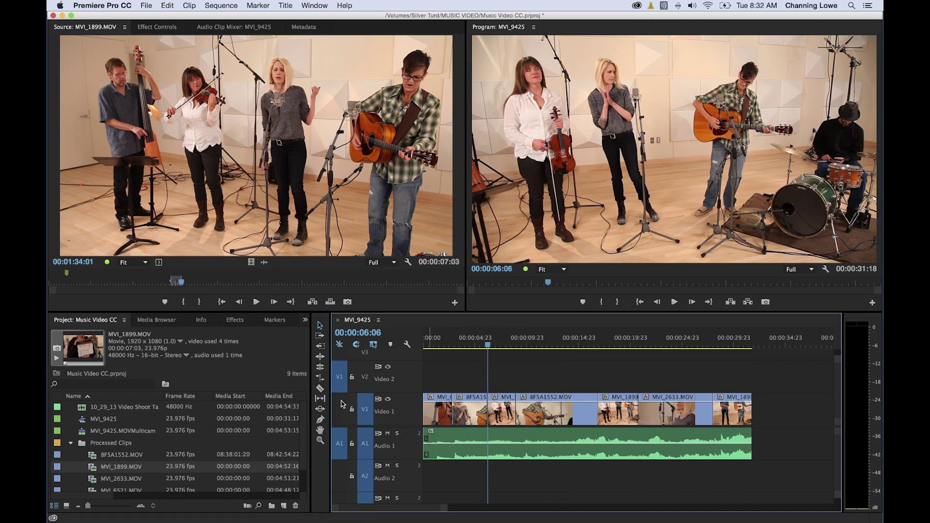
{"action": "scroll", "coordinate": [352, 385], "scroll_direction": "right", "scroll_amount": 1}
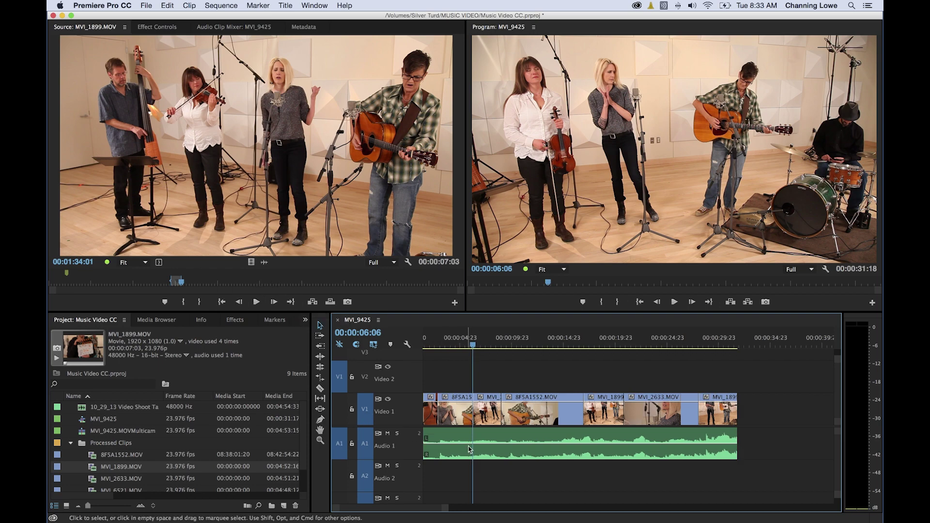
Move the source audio patch from Audio 1 to Audio 2, undoing trial inserts and overwrites onto V2/A2.
{"action": "left_click", "coordinate": [341, 451]}
{"action": "left_click_drag", "start_coordinate": [340, 453], "coordinate": [339, 475]}
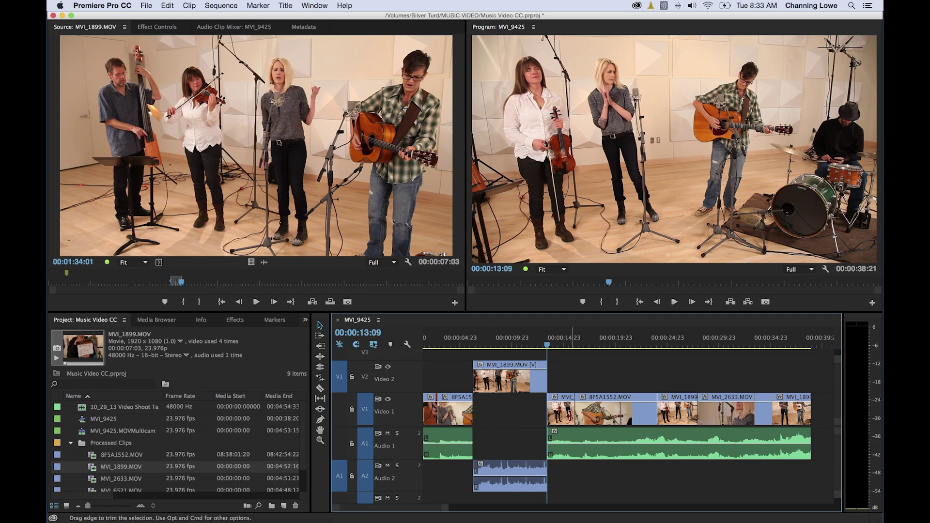
{"action": "key", "text": "super+z"}
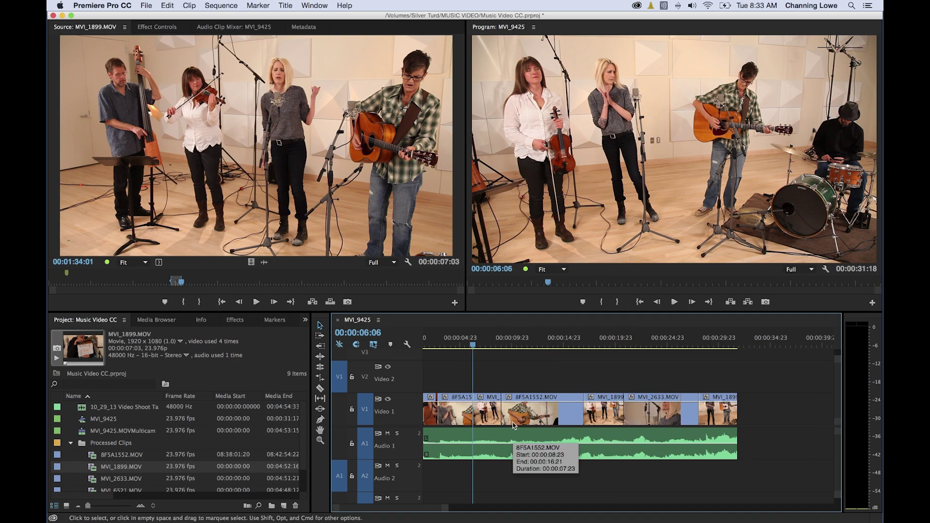
{"action": "key", "text": "."}
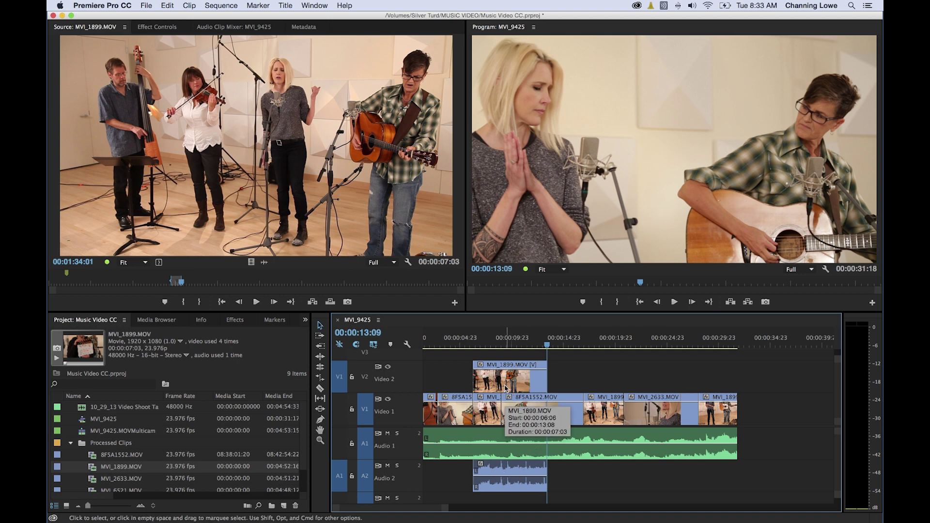
{"action": "key", "text": "super+z"}
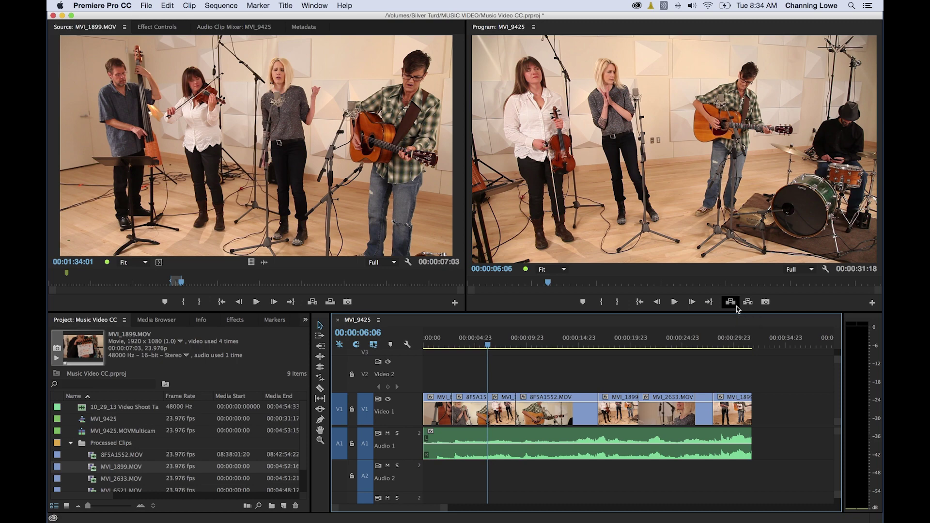
Play from 00:00:06:06, save the project, and mark the sequence In point at 00:00:06:06.
{"action": "key", "text": "space"}
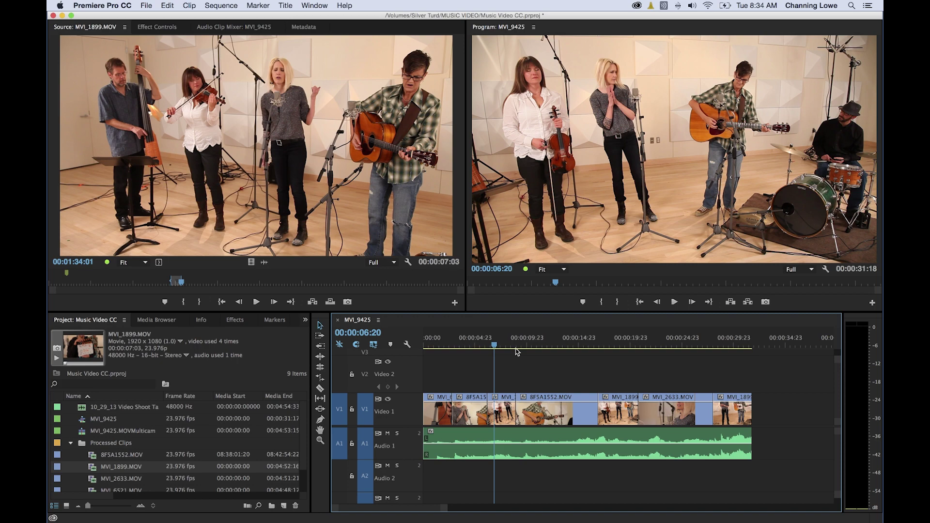
{"action": "key", "text": "cmd+s"}
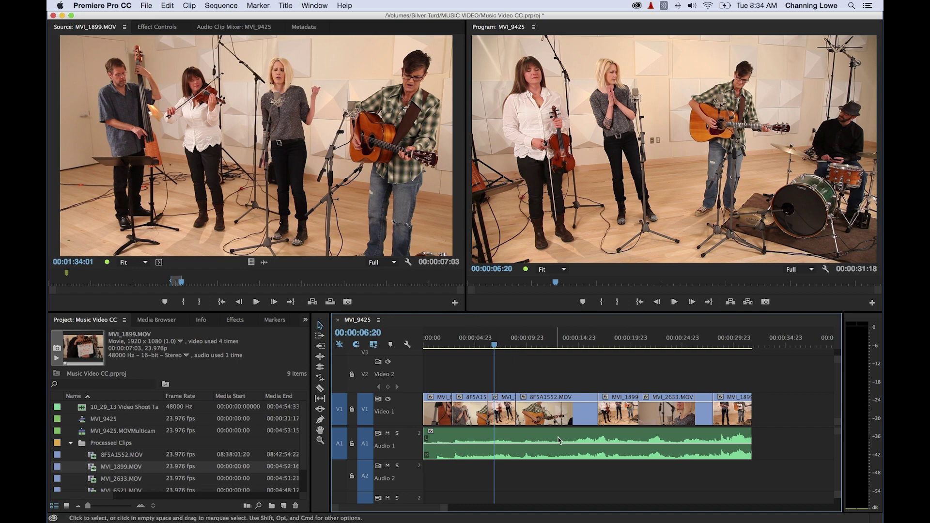
{"action": "key", "text": "j"}
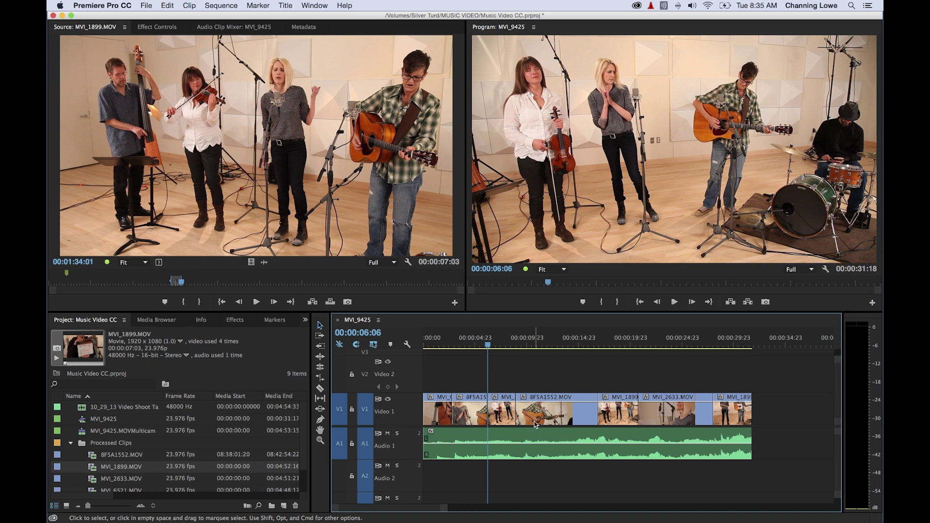
{"action": "key", "text": "i"}
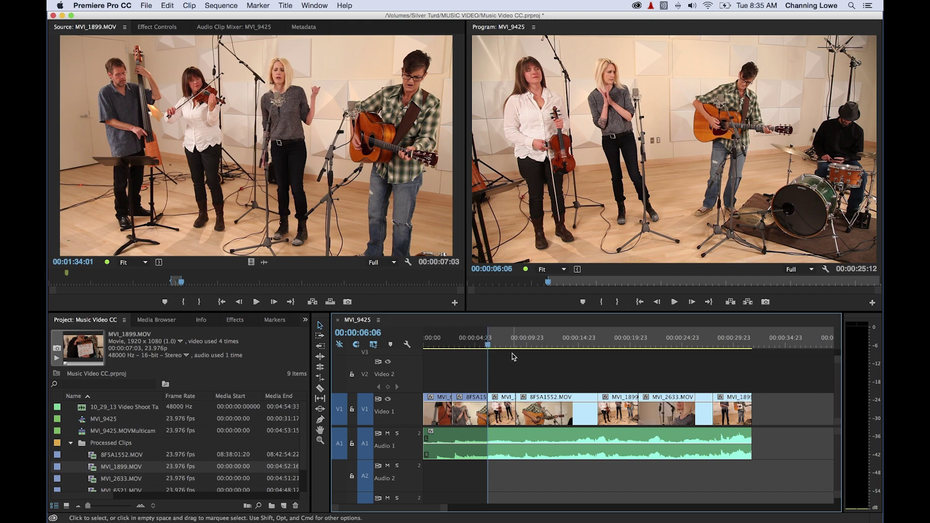
Set the sequence Out point at 00:00:16:22 and lift the 6:06–16:22 range, leaving a gap.
{"action": "key", "text": "Down"}
{"action": "key", "text": "Down"}
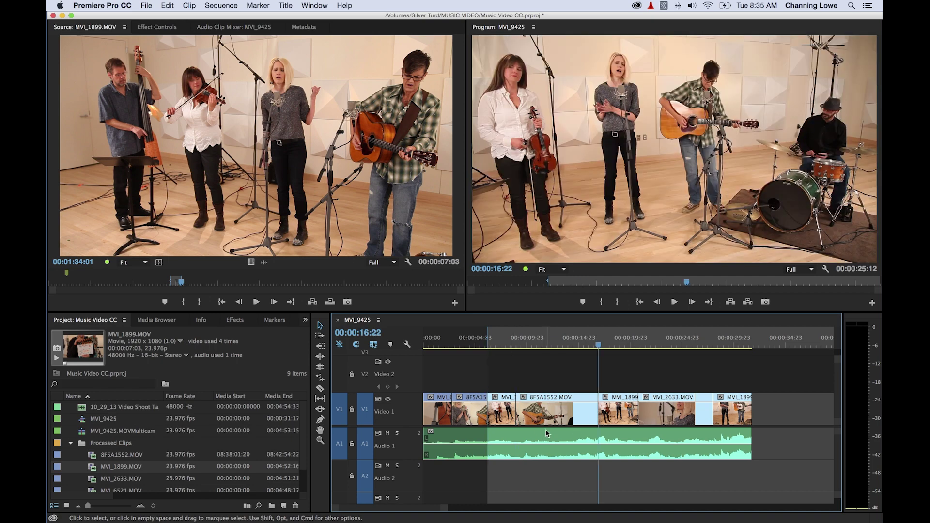
{"action": "key", "text": "o"}
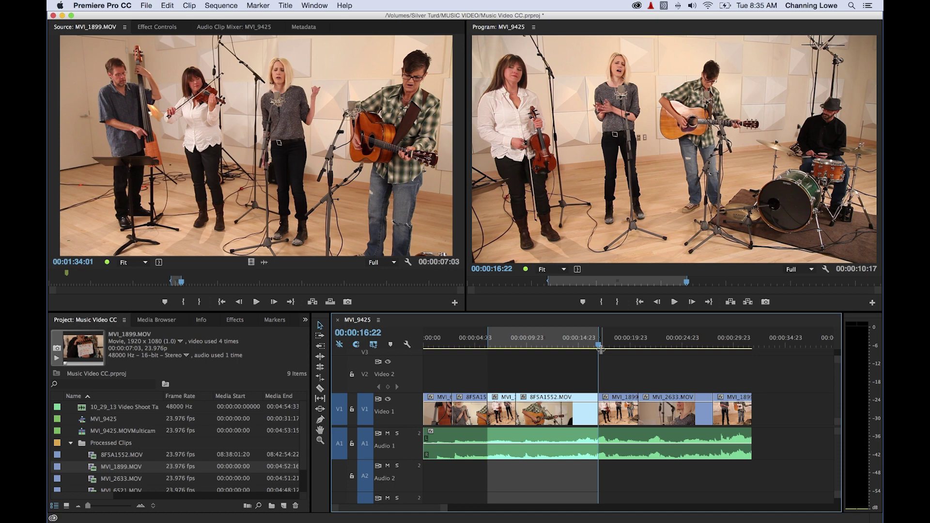
{"action": "key", "text": "semicolon"}
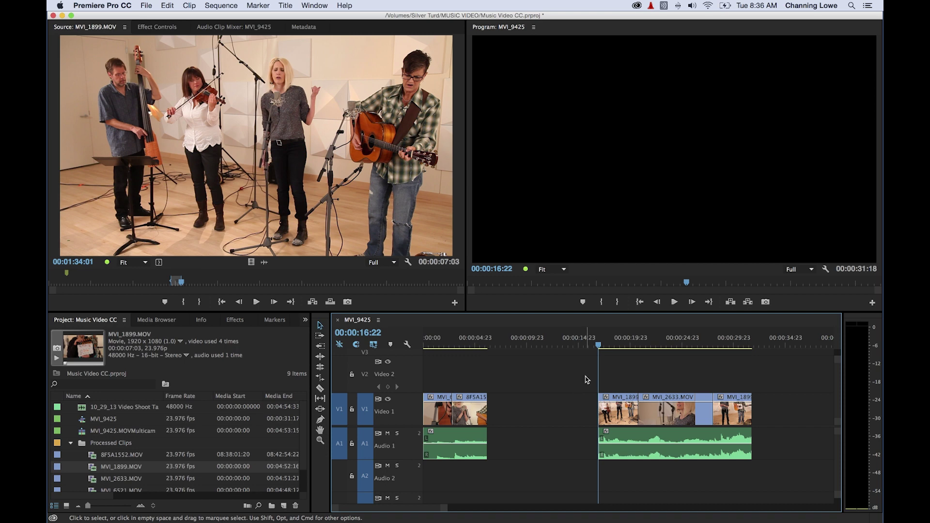
Undo the lift, set an In point at 00:00:15:12, and try deleting 8F5A1552.MOV, undoing each deletion.
{"action": "key", "text": "super+z"}
{"action": "left_click_drag", "start_coordinate": [589, 350], "coordinate": [583, 349]}
{"action": "key", "text": "i"}
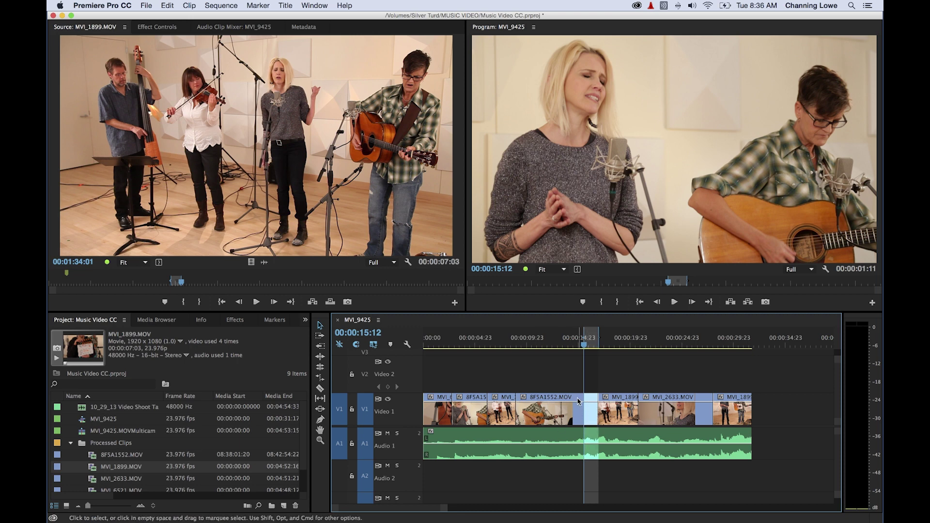
{"action": "left_click", "coordinate": [562, 414]}
{"action": "key", "text": "Delete"}
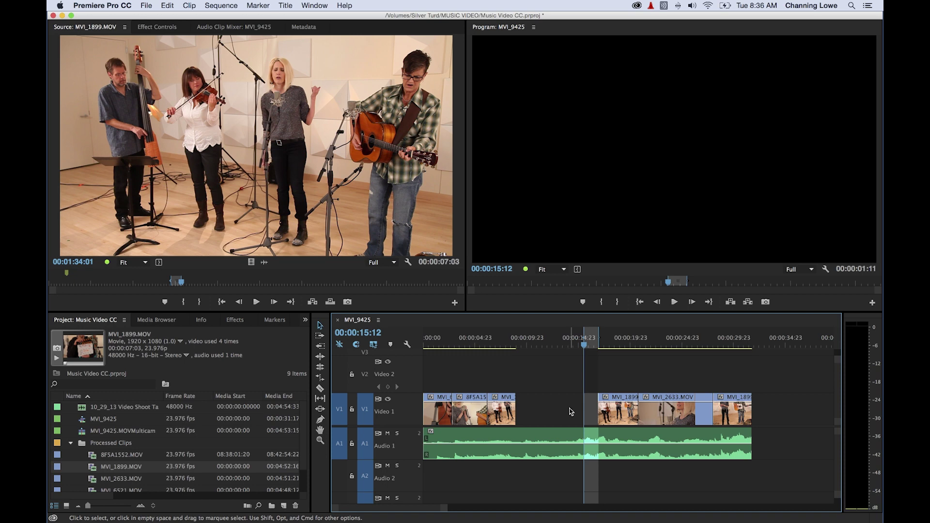
{"action": "key", "text": "super+z"}
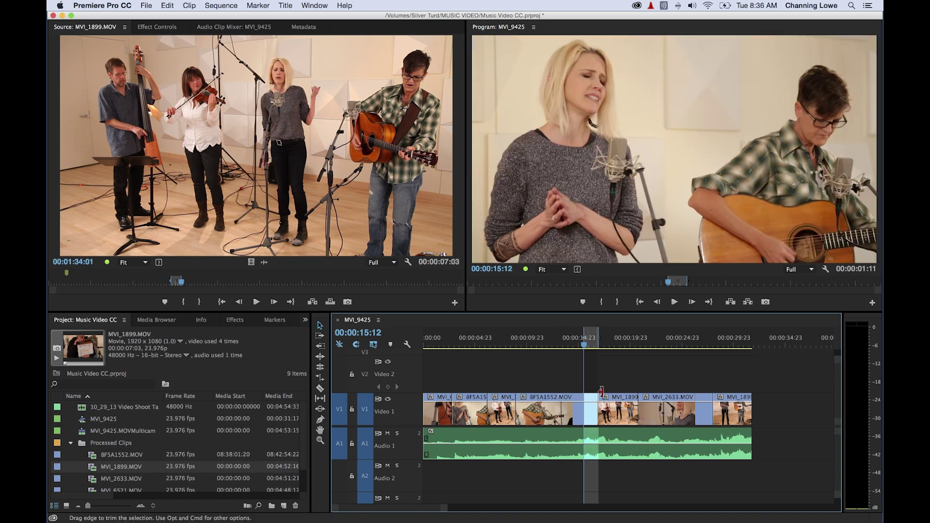
{"action": "key", "text": "Delete"}
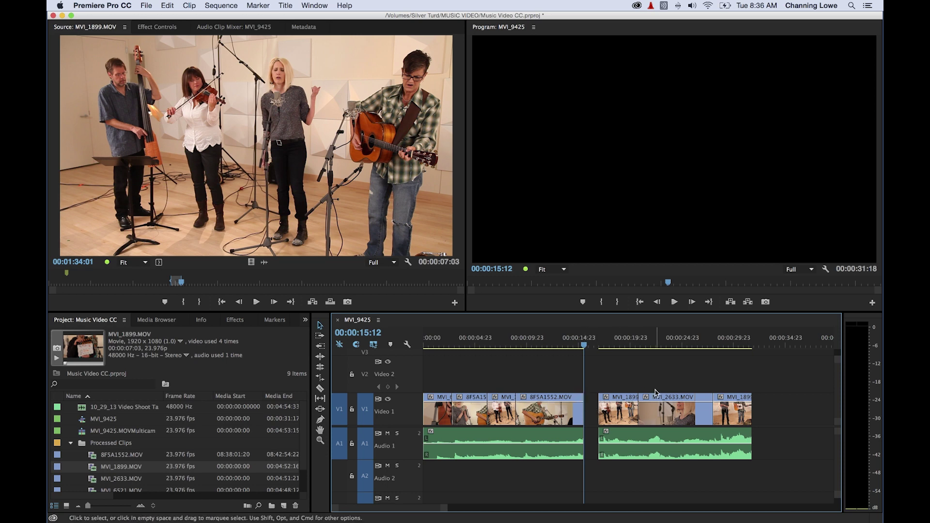
{"action": "key", "text": "super+z"}
Mark 00:00:06:06 to 00:00:14:08 and trial Lift and Extract on it, undoing both.
{"action": "left_click", "coordinate": [572, 346]}
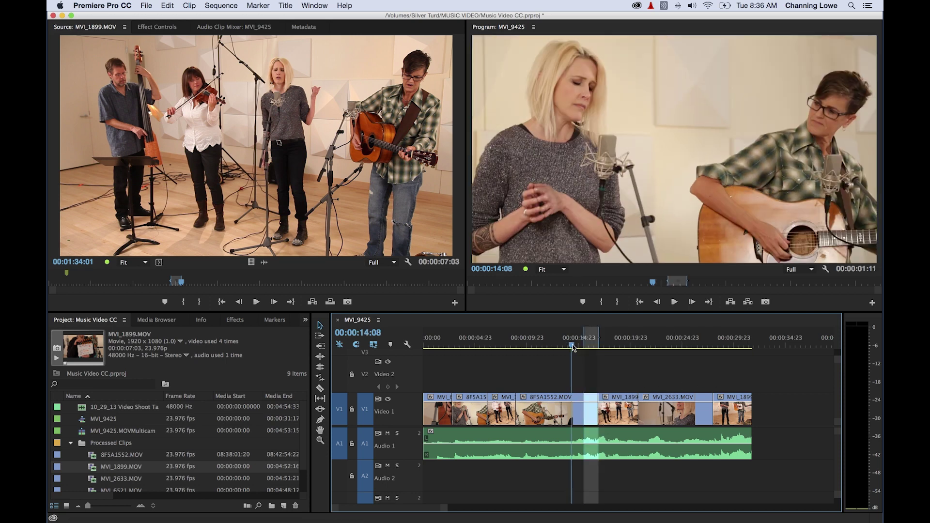
{"action": "key", "text": "Up"}
{"action": "key", "text": "Up"}
{"action": "key", "text": "i"}
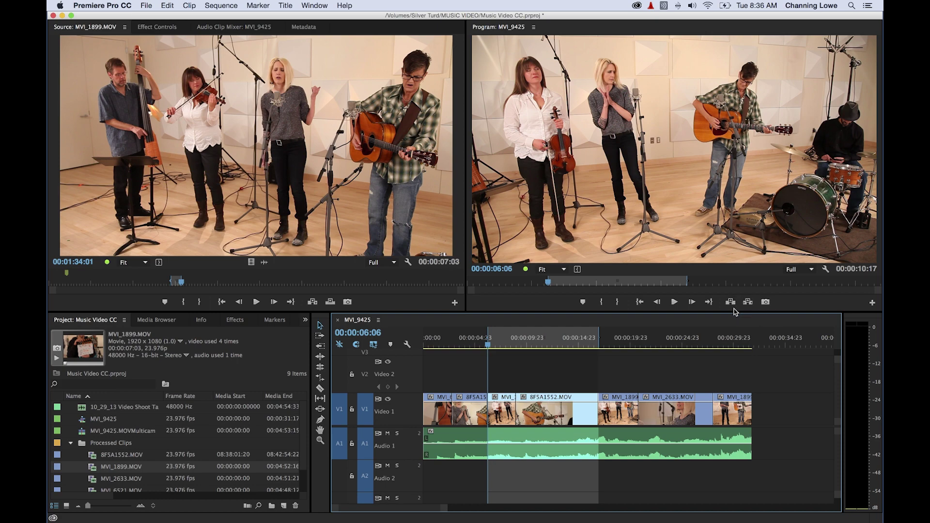
{"action": "left_click", "coordinate": [730, 304]}
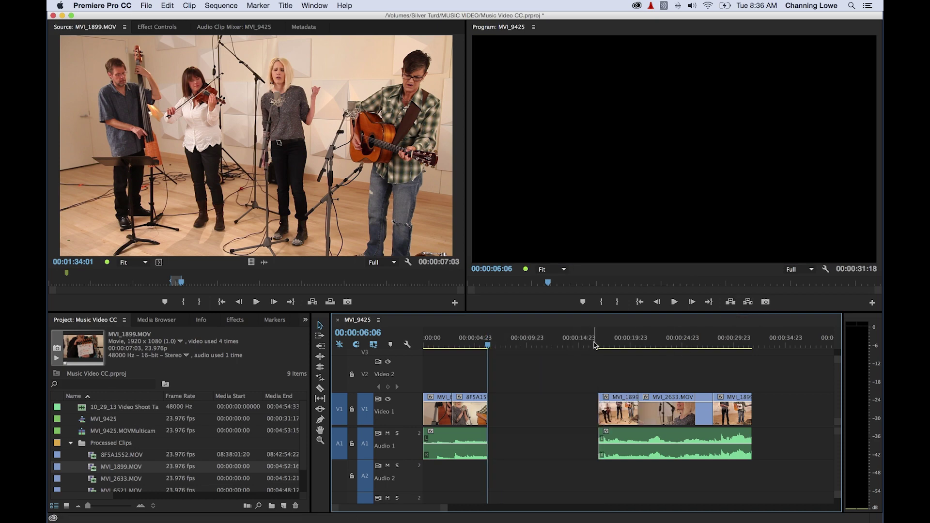
{"action": "key", "text": "super+z"}
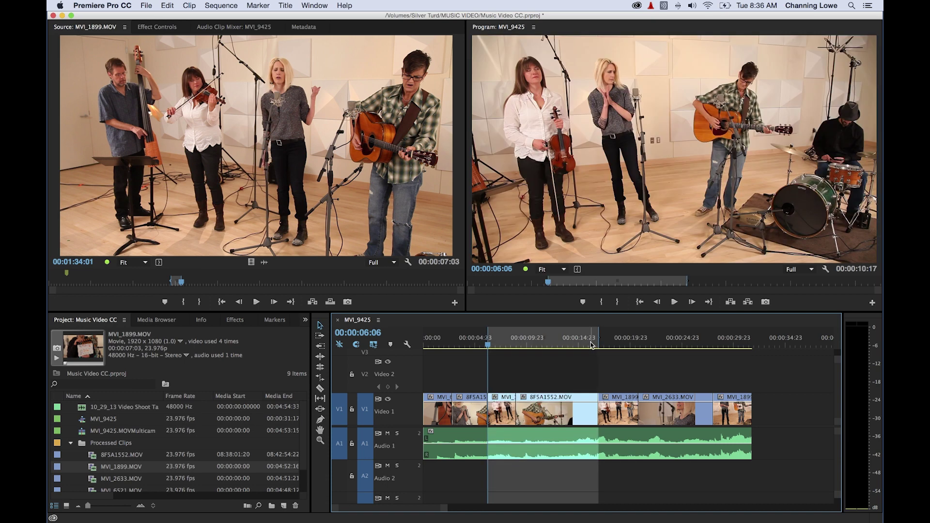
{"action": "key", "text": "apostrophe"}
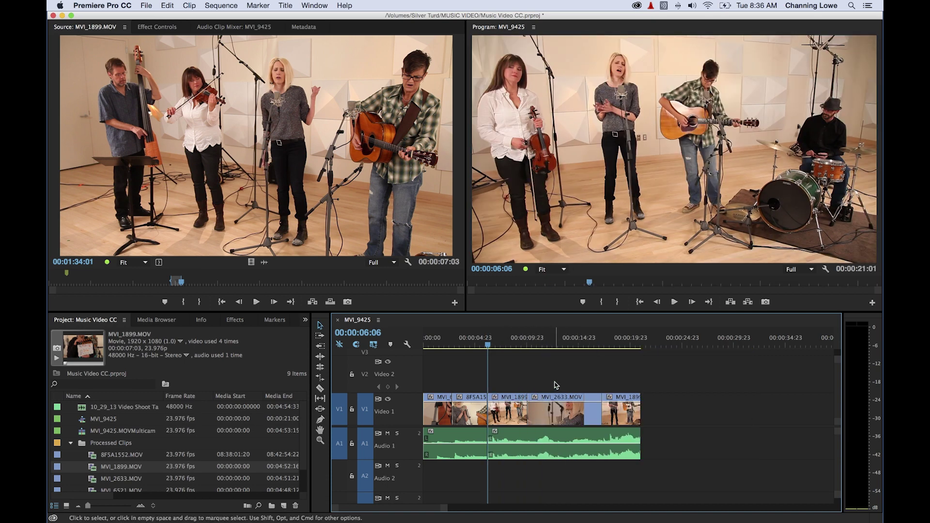
{"action": "key", "text": "super+z"}
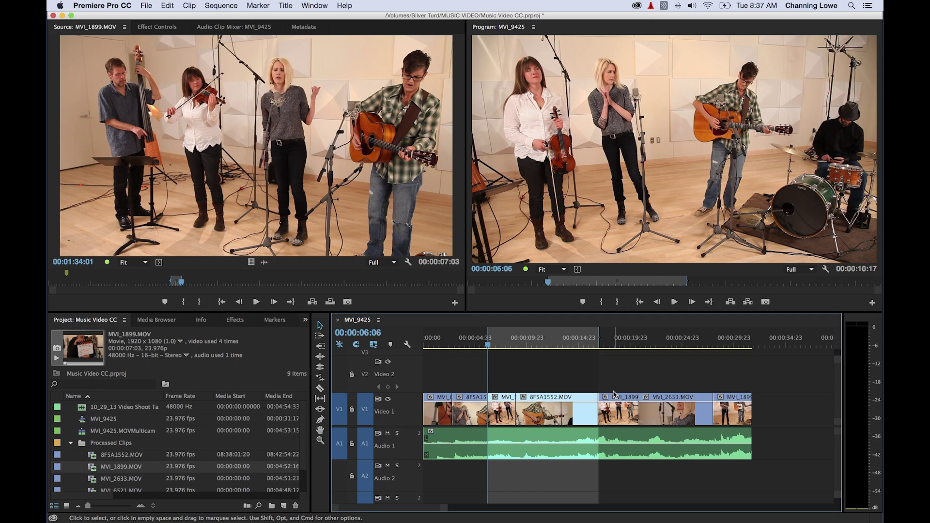
Lift the 6:06–14:08 range and paste its clips at the sequence end.
{"action": "key", "text": "semicolon"}
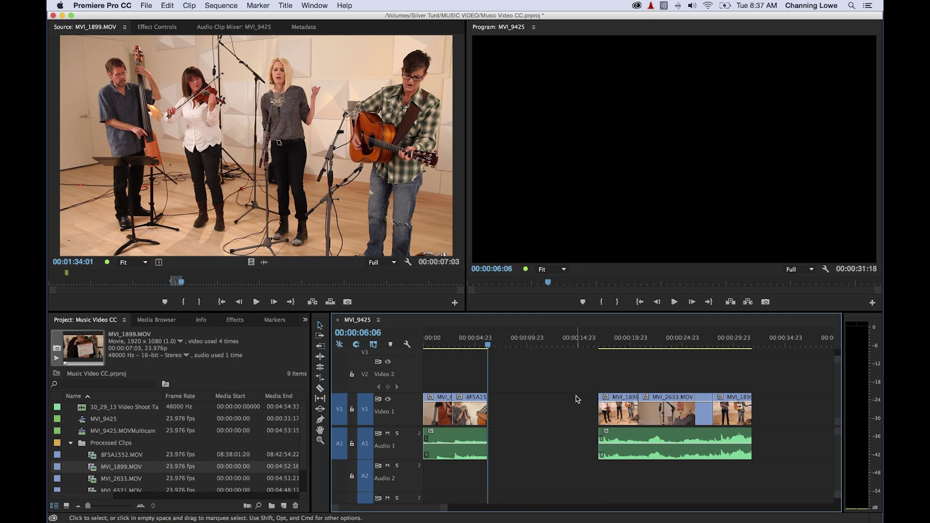
{"action": "key", "text": "End"}
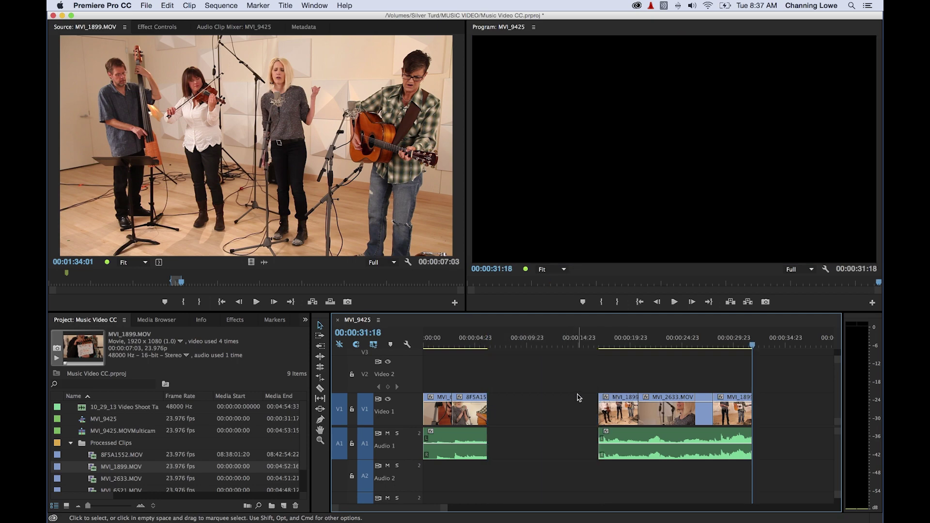
{"action": "key", "text": "super+v"}
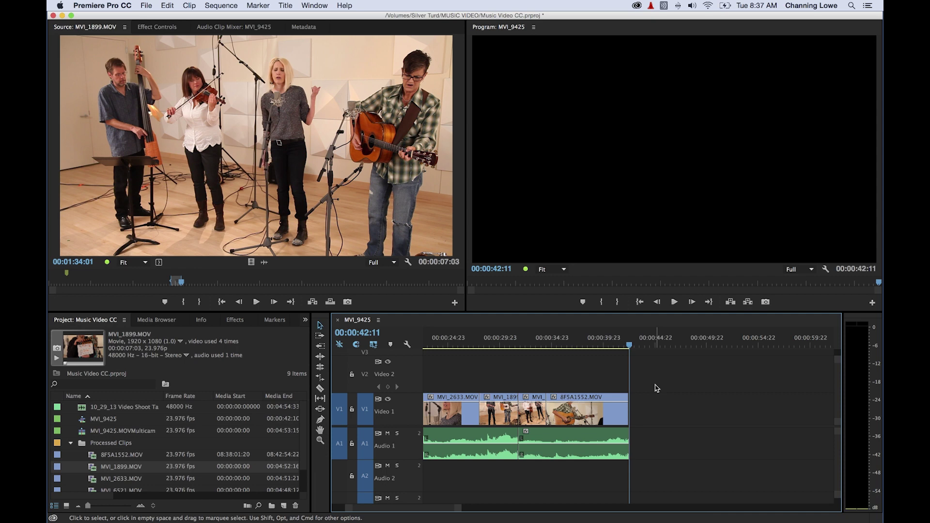
Undo the paste and lift, then extract the range and paste it at the sequence end.
{"action": "key", "text": "super+z"}
{"action": "key", "text": "super+z"}
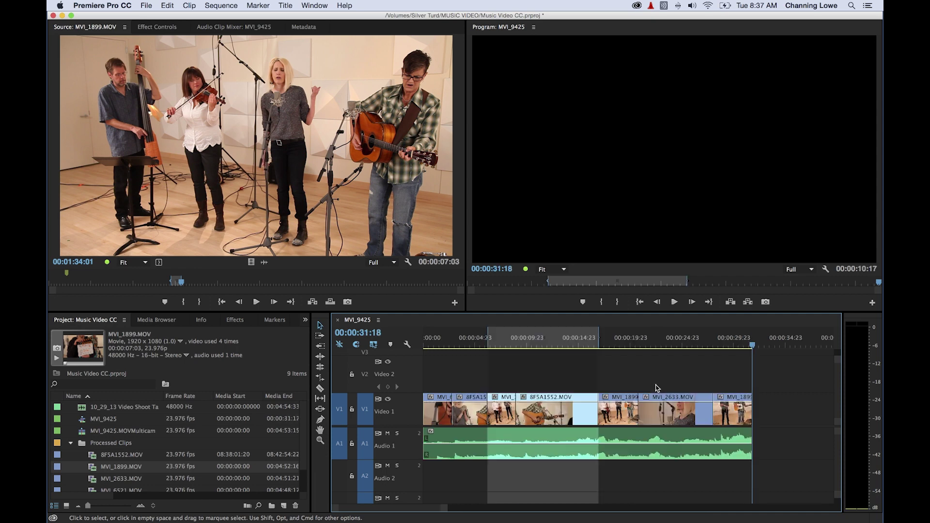
{"action": "key", "text": "apostrophe"}
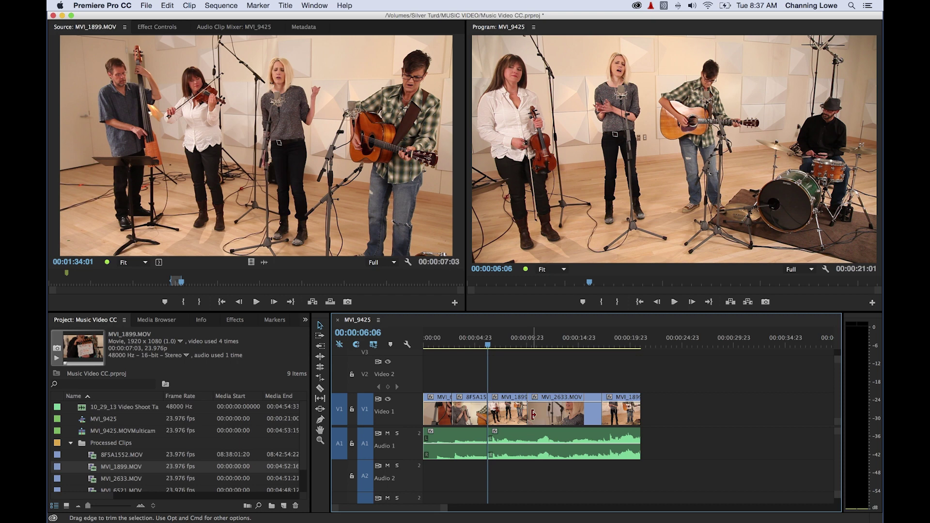
{"action": "key", "text": "End"}
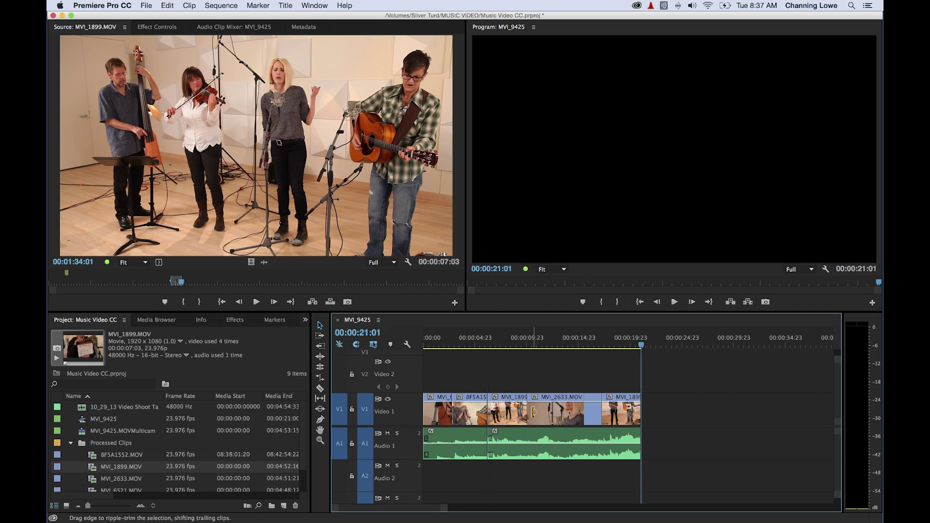
{"action": "key", "text": "super+v"}
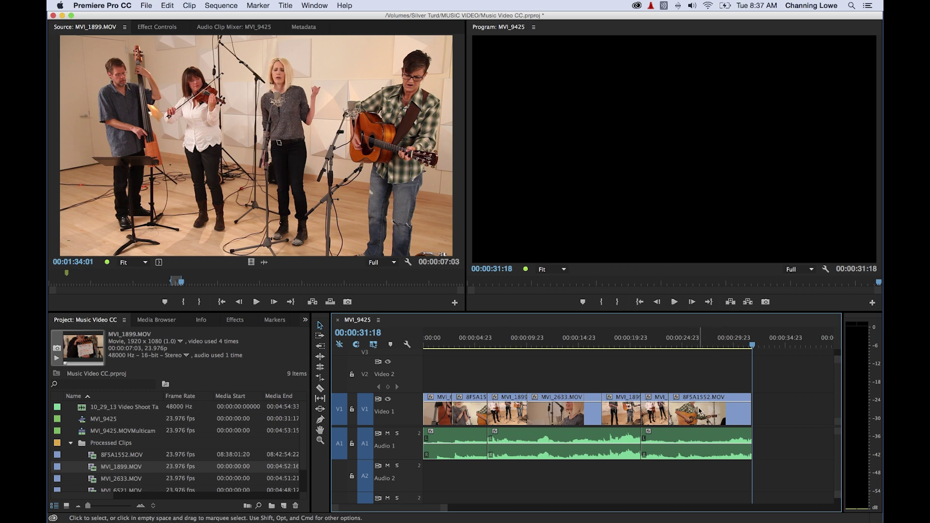
Undo back to the original clip order with In/Out cleared, save, and play from the start.
{"action": "key", "text": "super+z"}
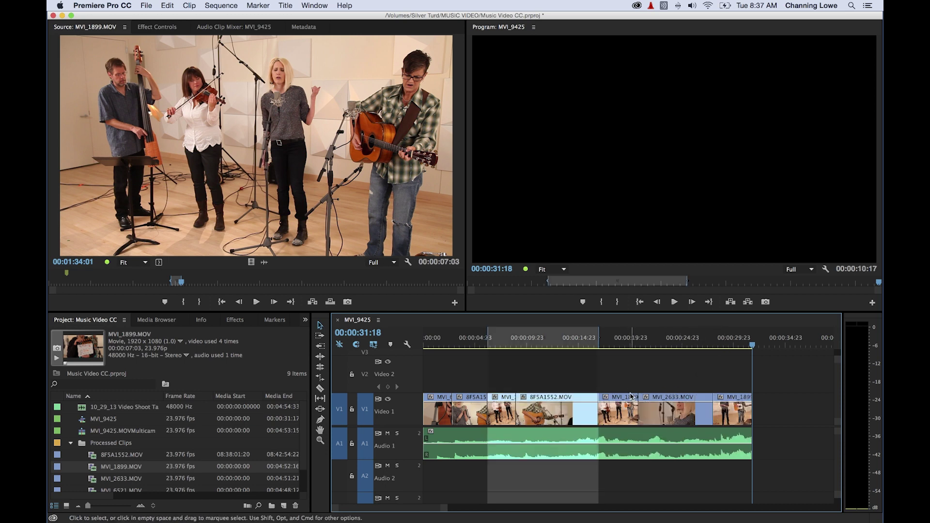
{"action": "key", "text": "super+z"}
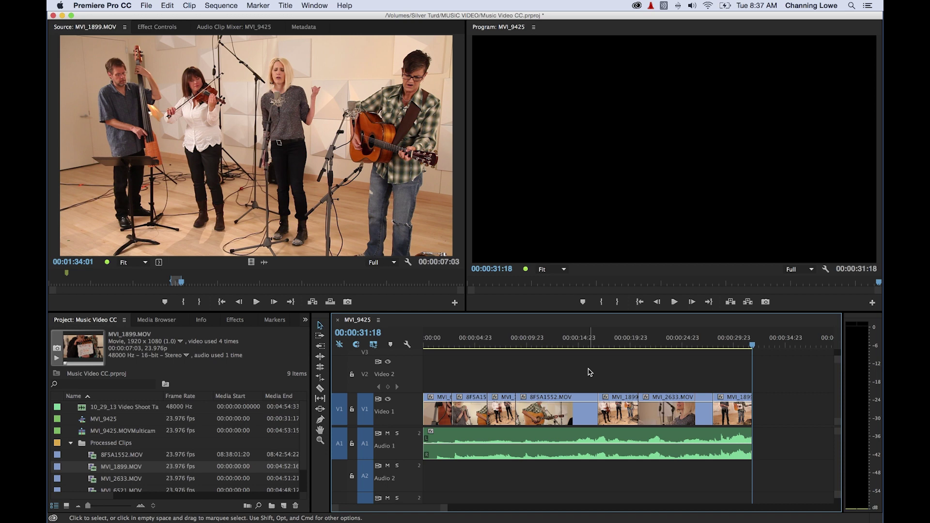
{"action": "key", "text": "super+s"}
{"action": "key", "text": "Home"}
{"action": "key", "text": "space"}
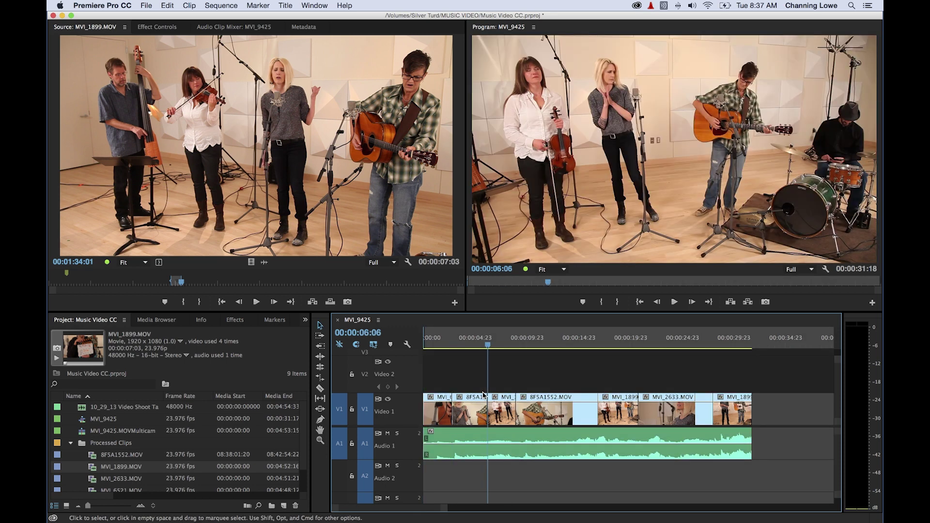
Set an Out point at 00:00:06:06, trial-lift and undo, then extract the opening range.
{"action": "key", "text": "o"}
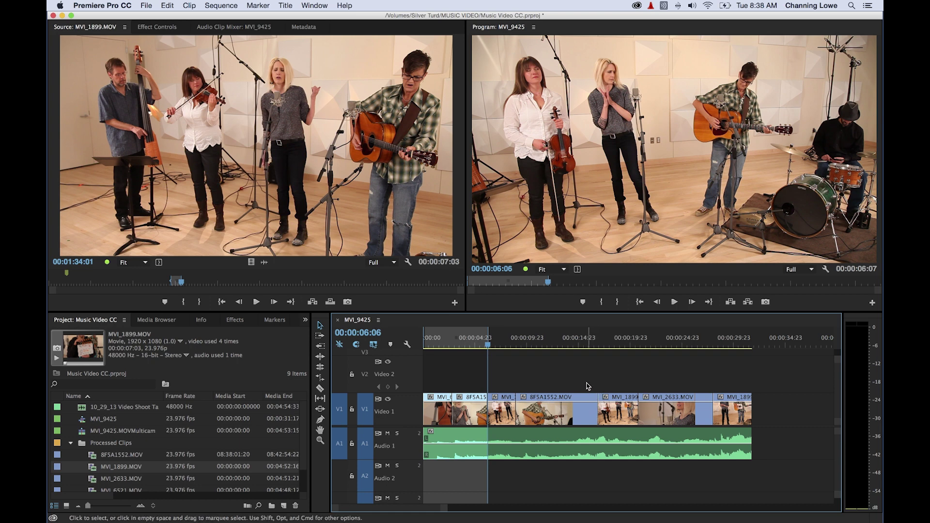
{"action": "left_click", "coordinate": [748, 302]}
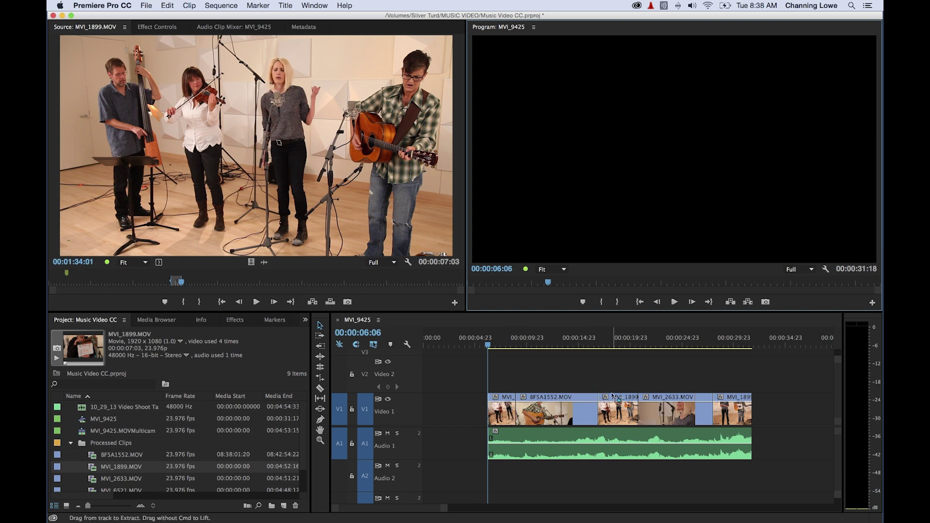
{"action": "key", "text": "super+z"}
{"action": "left_click", "coordinate": [748, 302]}
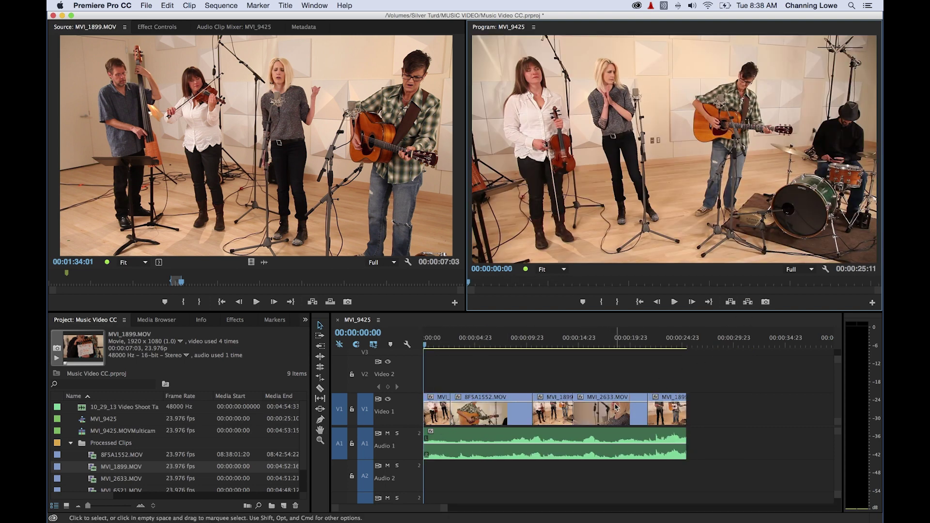
{"action": "left_click", "coordinate": [533, 342]}
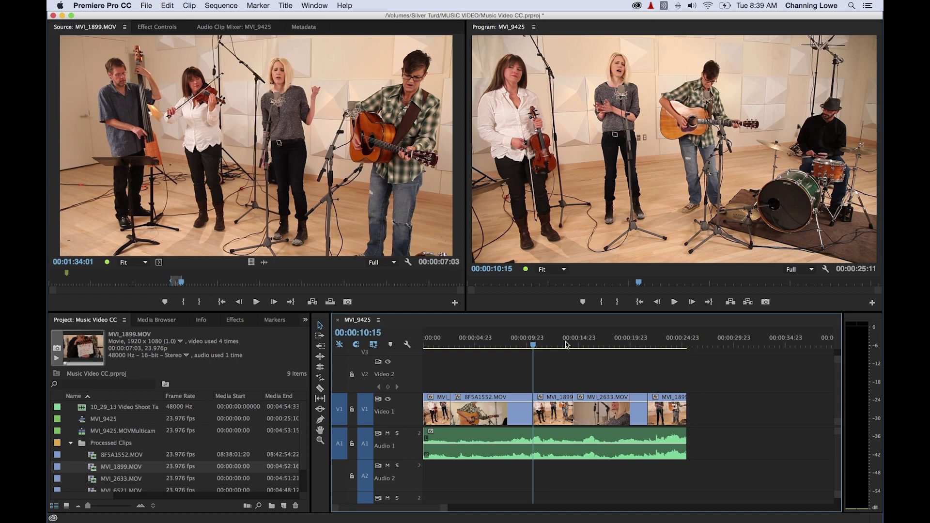
Step through undo and redo around 00:00:10:15, then undo the opening extraction from the sequence start.
{"action": "key", "text": "space"}
{"action": "key", "text": "1"}
{"action": "key", "text": "3"}
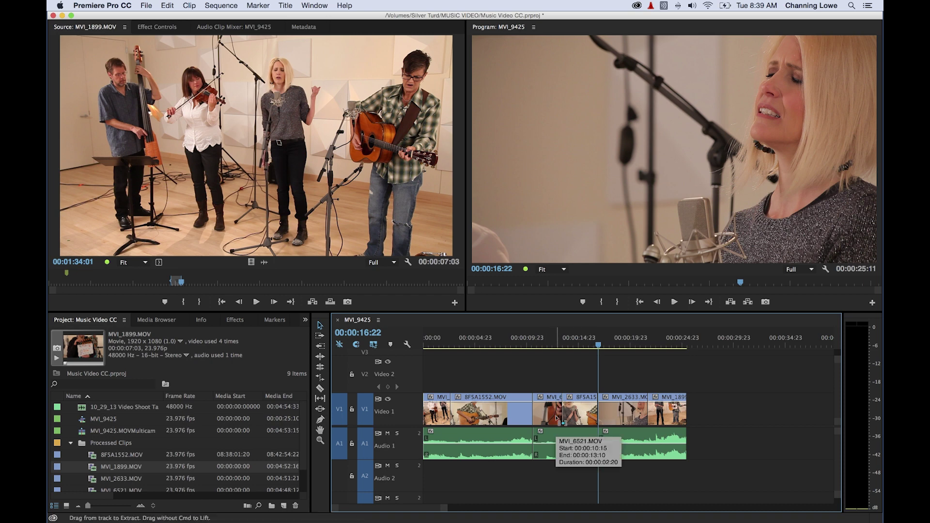
{"action": "key", "text": "super+z"}
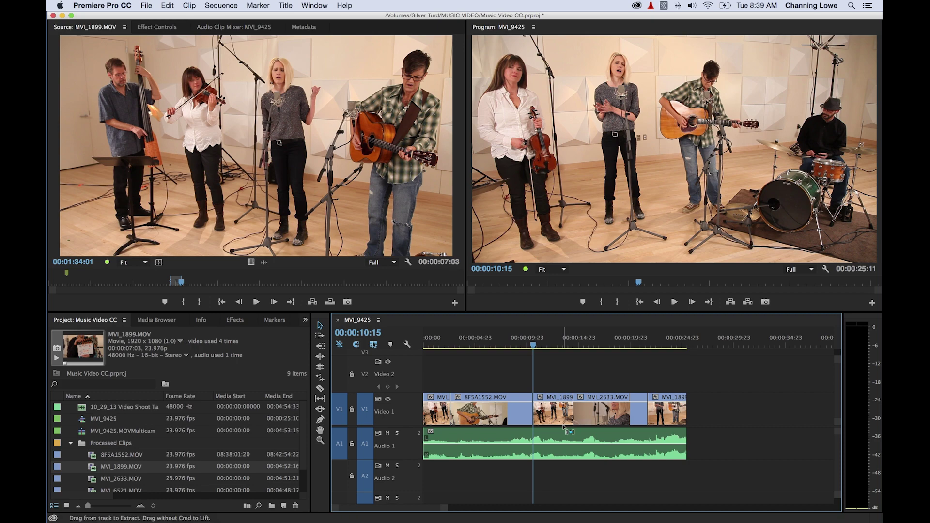
{"action": "key", "text": "super+z"}
{"action": "key", "text": "super+shift+z"}
{"action": "key", "text": "super+z"}
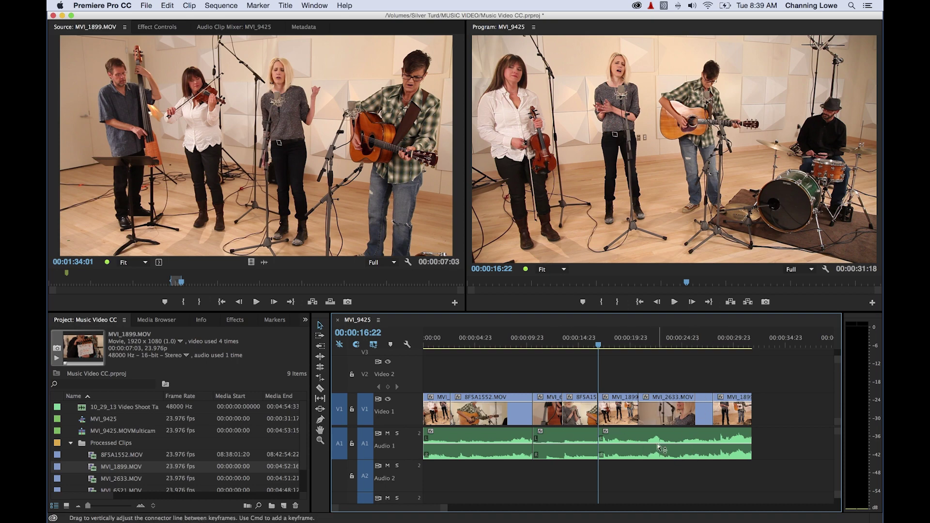
{"action": "key", "text": "super+shift+z"}
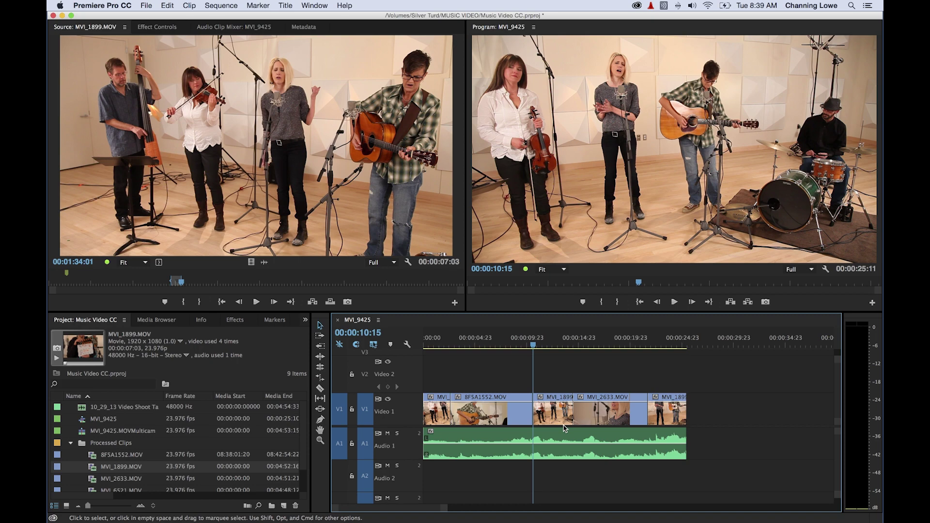
{"action": "key", "text": "Home"}
{"action": "key", "text": "super+z"}
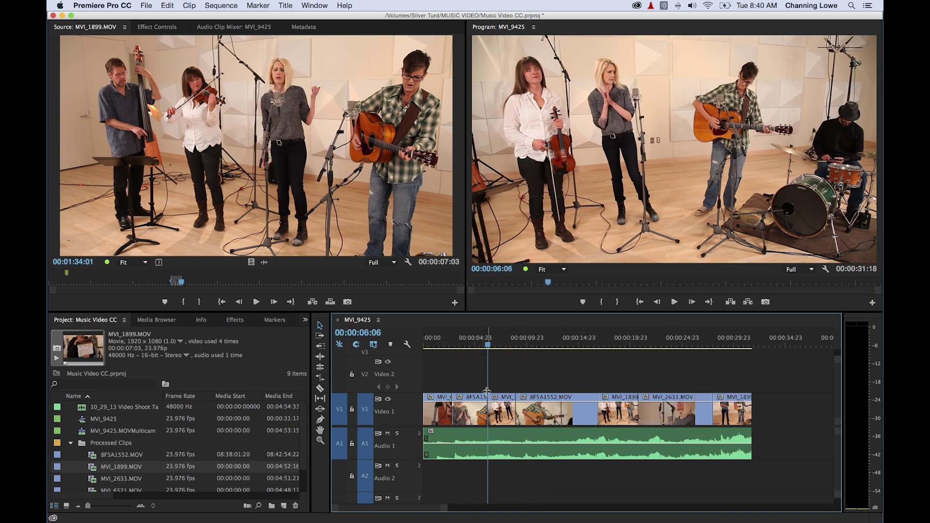
Mark In and Out around MVI_2633 (00:00:20:19–00:00:28:00) and extract it, closing the gap.
{"action": "key", "text": "Down"}
{"action": "key", "text": "Down"}
{"action": "key", "text": "Down"}
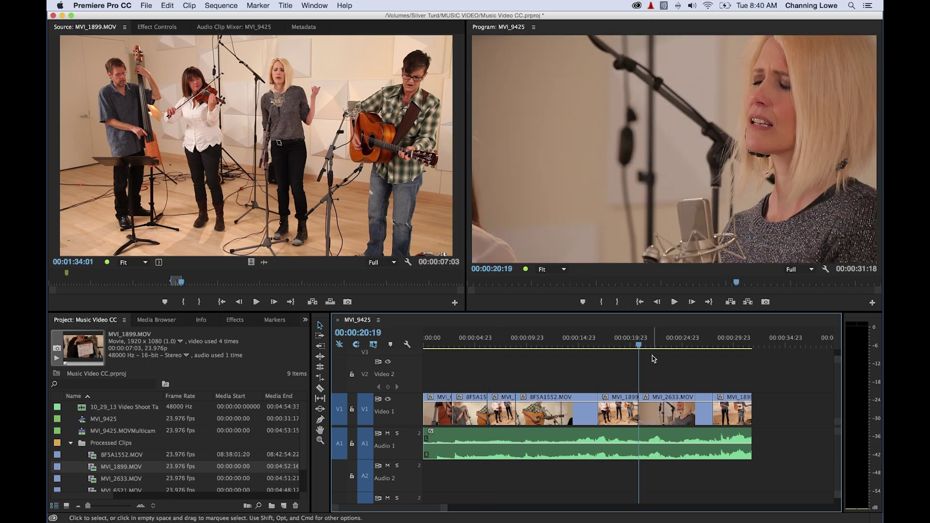
{"action": "key", "text": "i"}
{"action": "key", "text": "Down"}
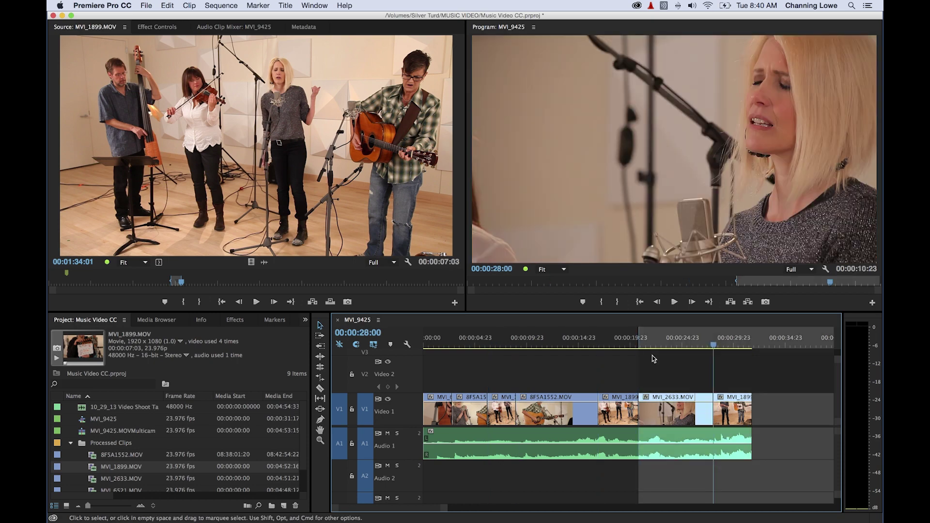
{"action": "key", "text": "o"}
{"action": "scroll", "coordinate": [680, 396], "scroll_direction": "up", "scroll_amount": 1}
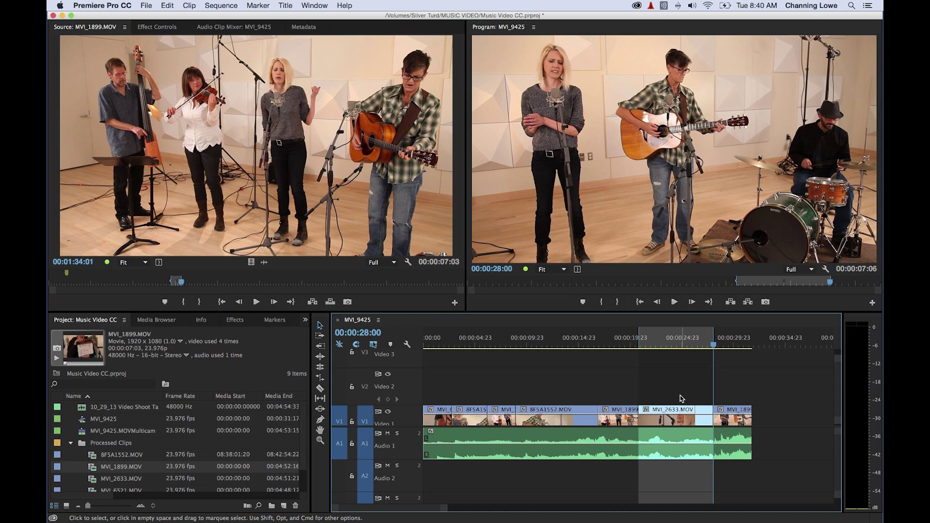
{"action": "key", "text": "apostrophe"}
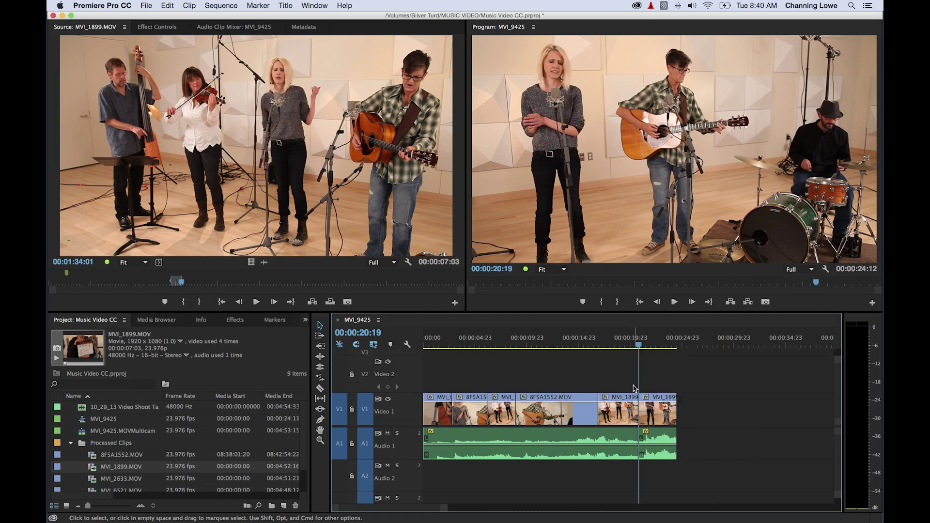
{"action": "key", "text": "Up"}
{"action": "key", "text": "Up"}
{"action": "key", "text": "Up"}
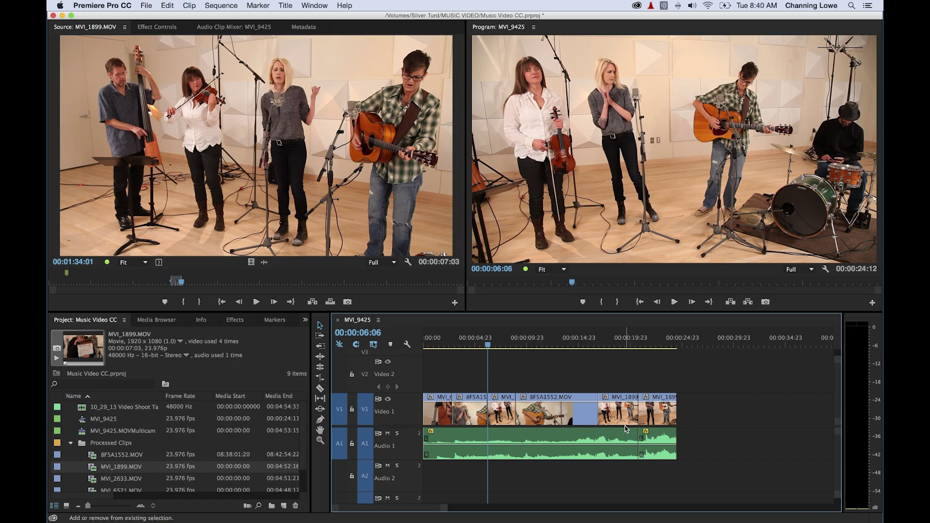
Paste-insert MVI_2633 at 00:00:06:06, restoring the 00:00:31:18 length, then step the MVI_1899 source back one frame.
{"action": "key", "text": "super+shift+v"}
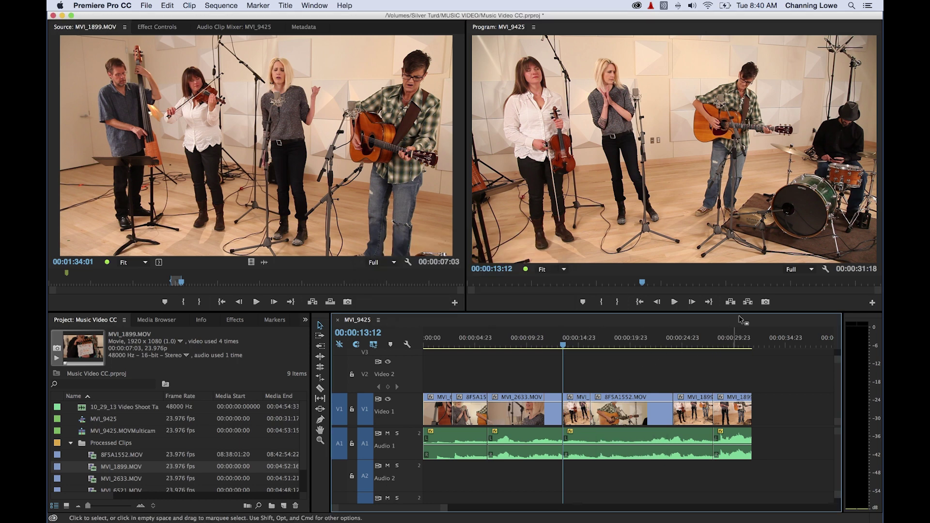
{"action": "left_click", "coordinate": [391, 233]}
{"action": "key", "text": "Left"}
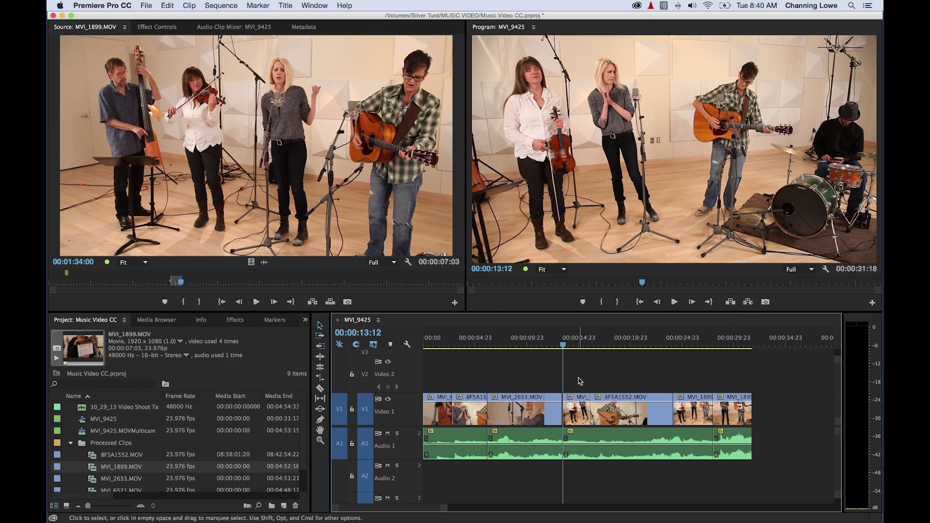